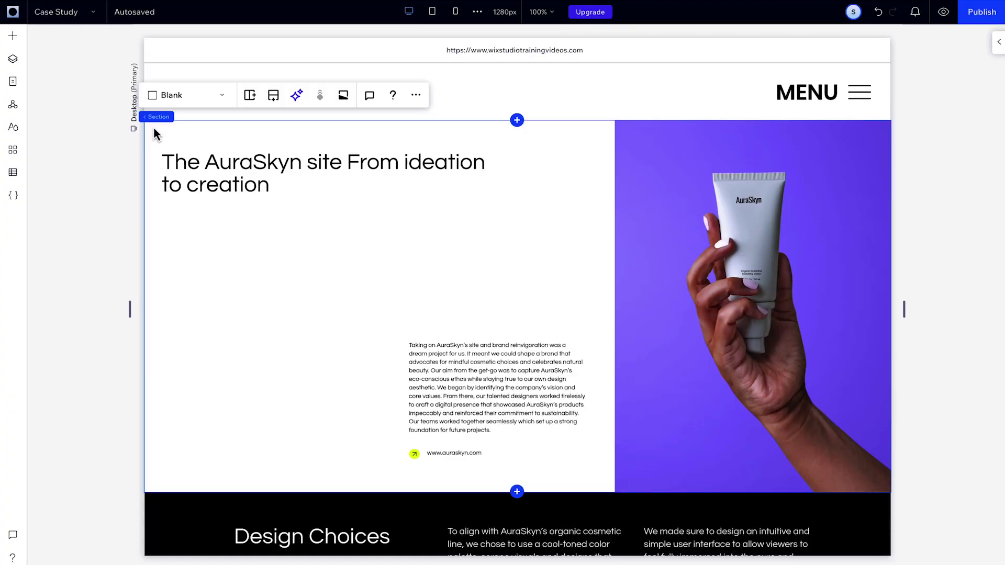
Step: Preview the page at tablet and mobile widths, then inspect the hero paragraph's design settings
click(433, 11)
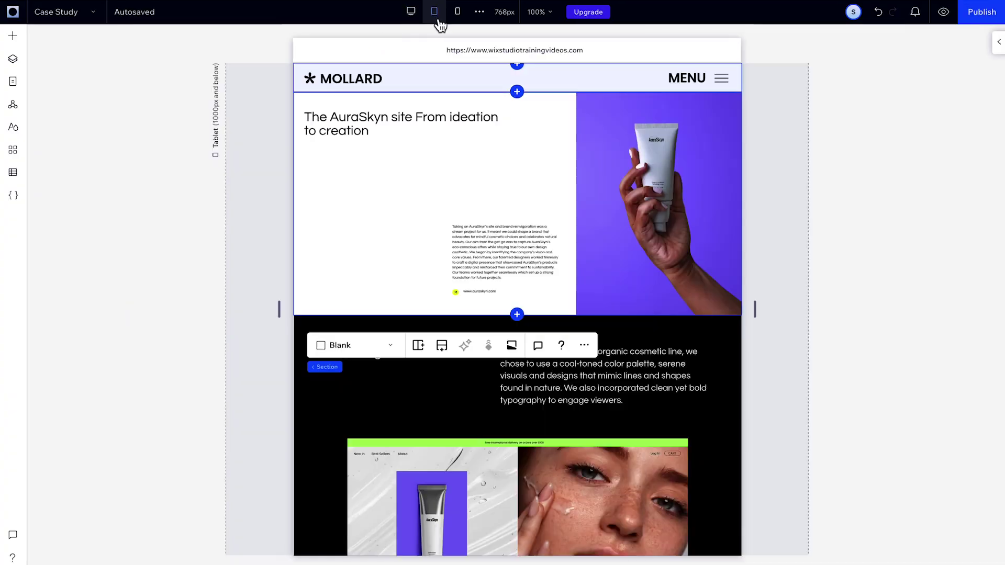
click(457, 12)
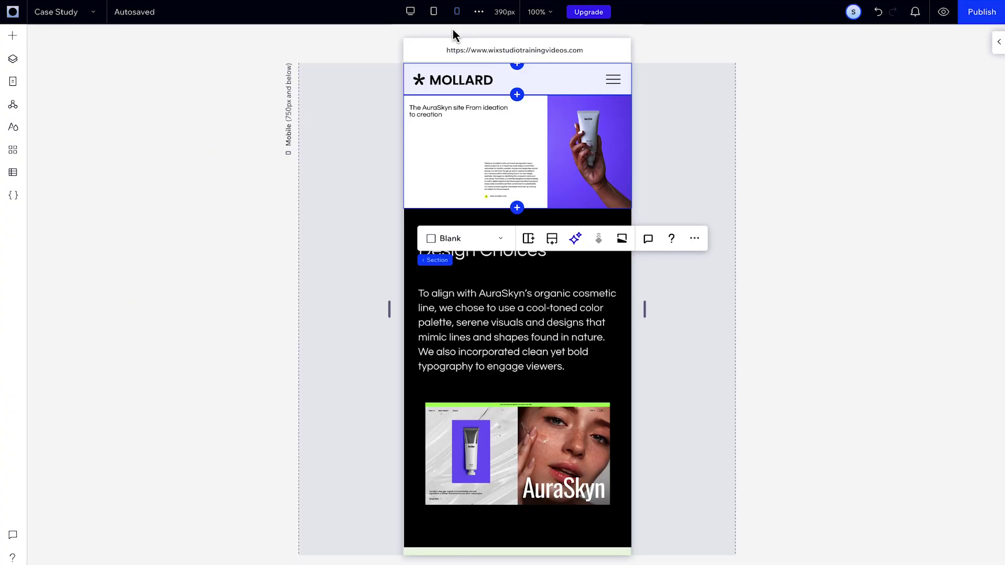
click(410, 12)
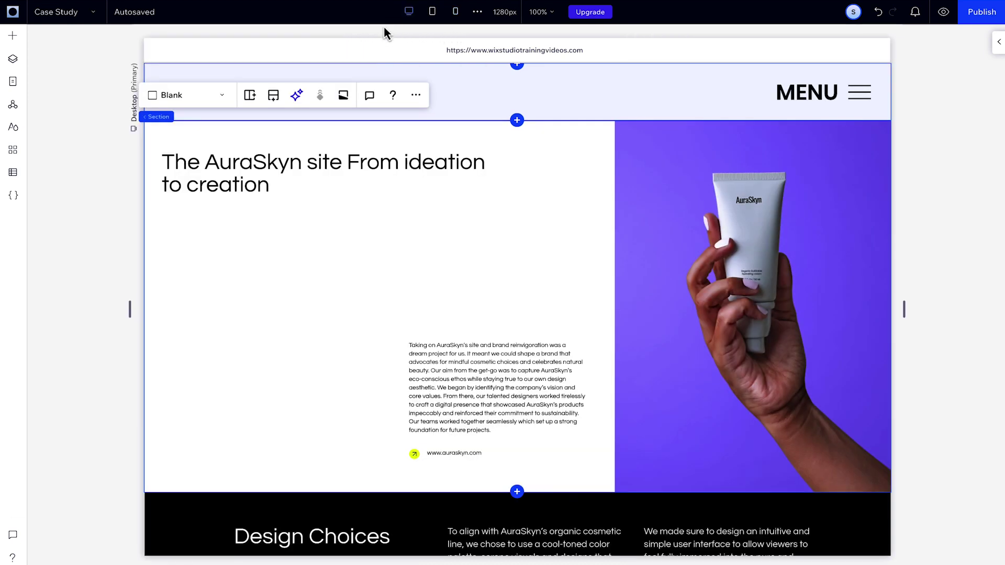
click(505, 390)
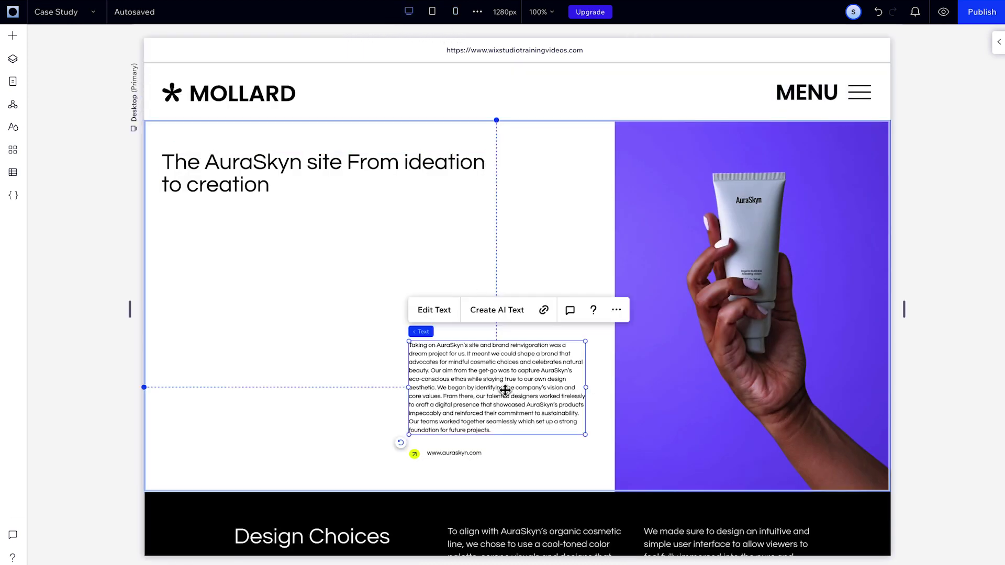
click(998, 42)
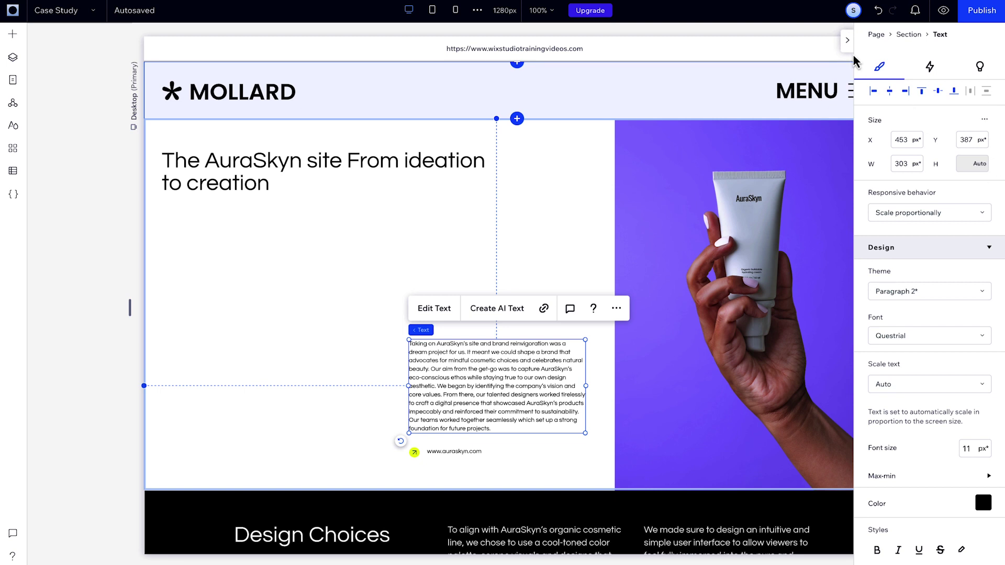
click(847, 40)
Step: Select the hero section and review its Responsive AI offer at mobile width before returning to desktop
click(437, 219)
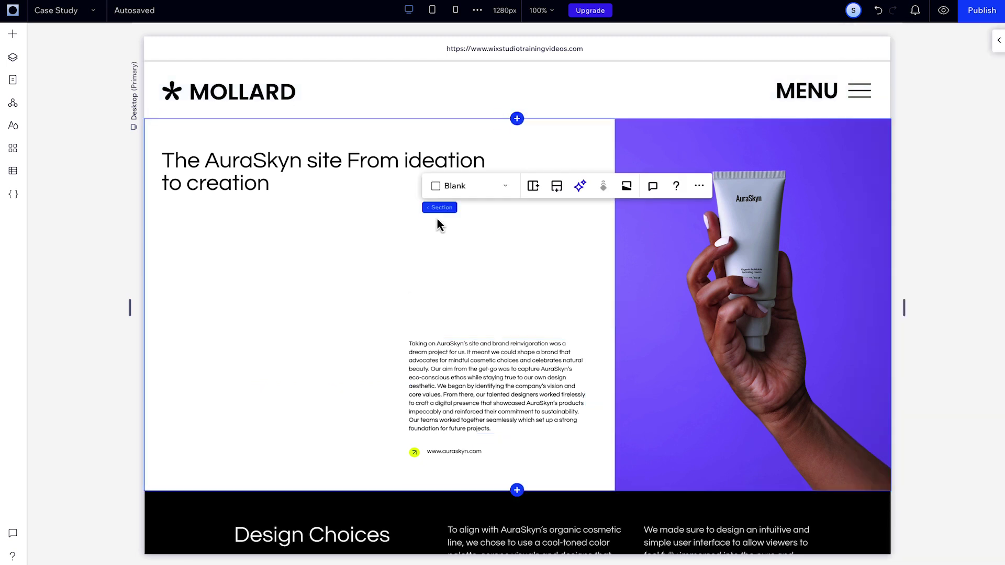
click(589, 192)
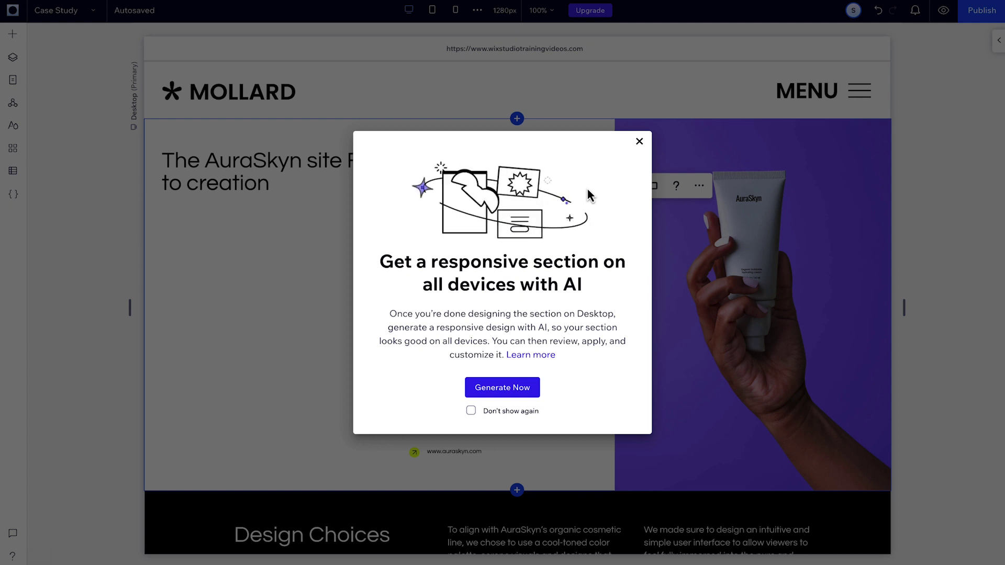
click(639, 142)
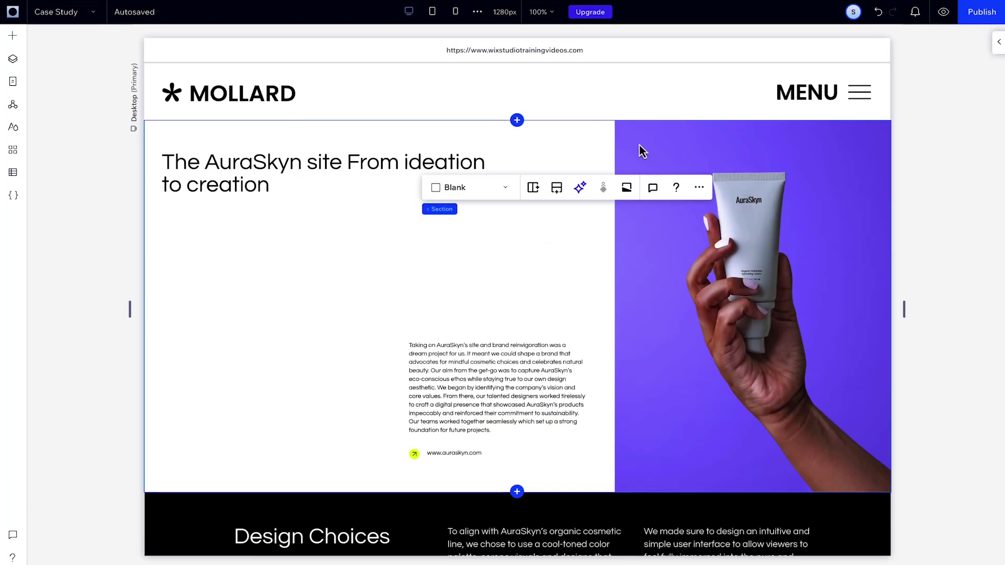
click(455, 11)
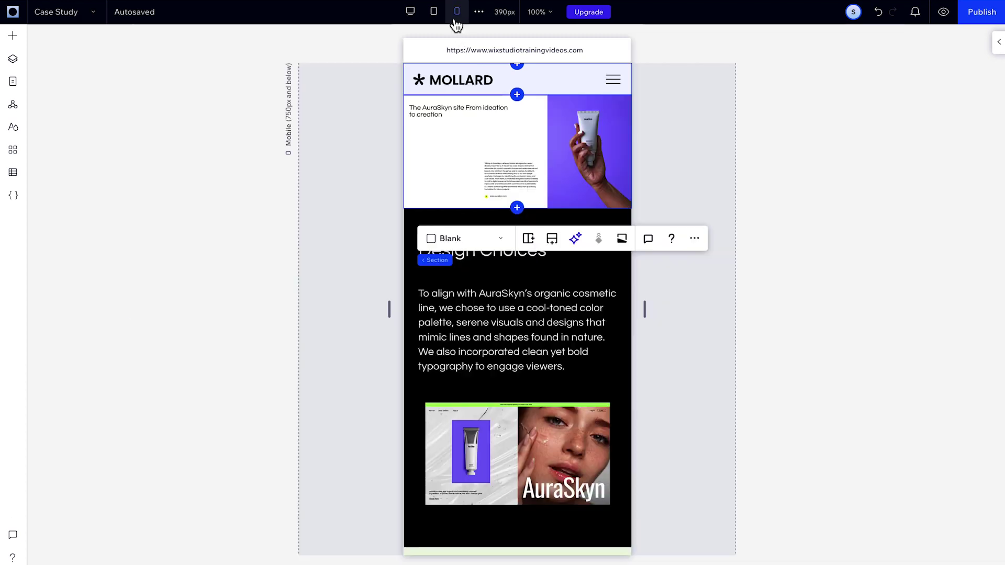
click(576, 238)
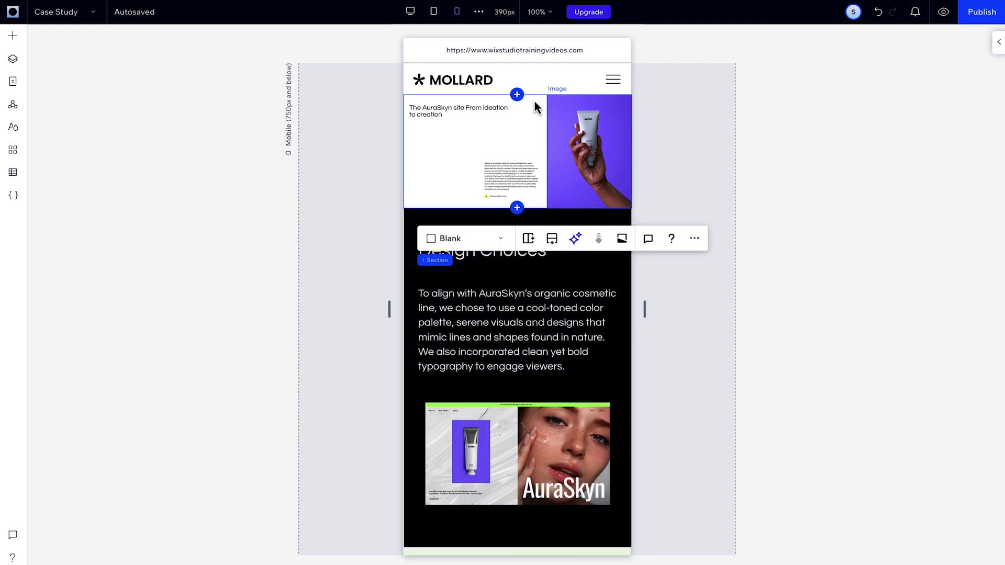
click(410, 11)
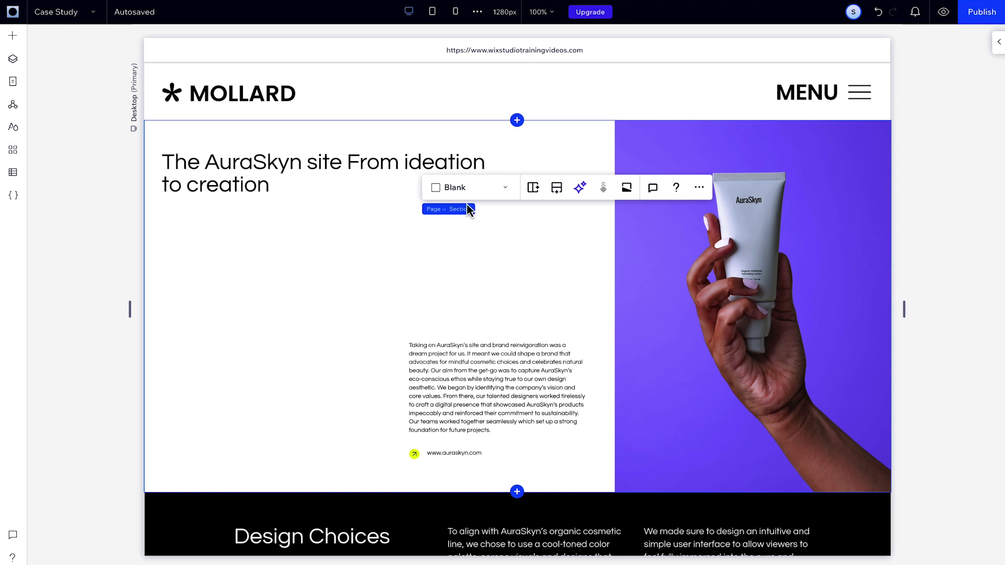
Step: Generate a Responsive AI design for the hero, test it at a narrower width, and apply it
click(576, 194)
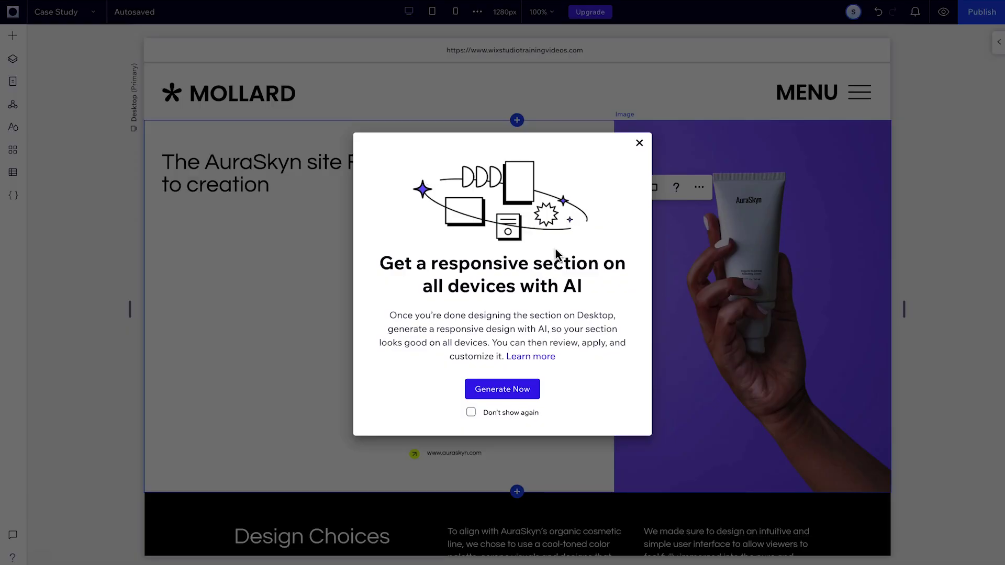
click(508, 387)
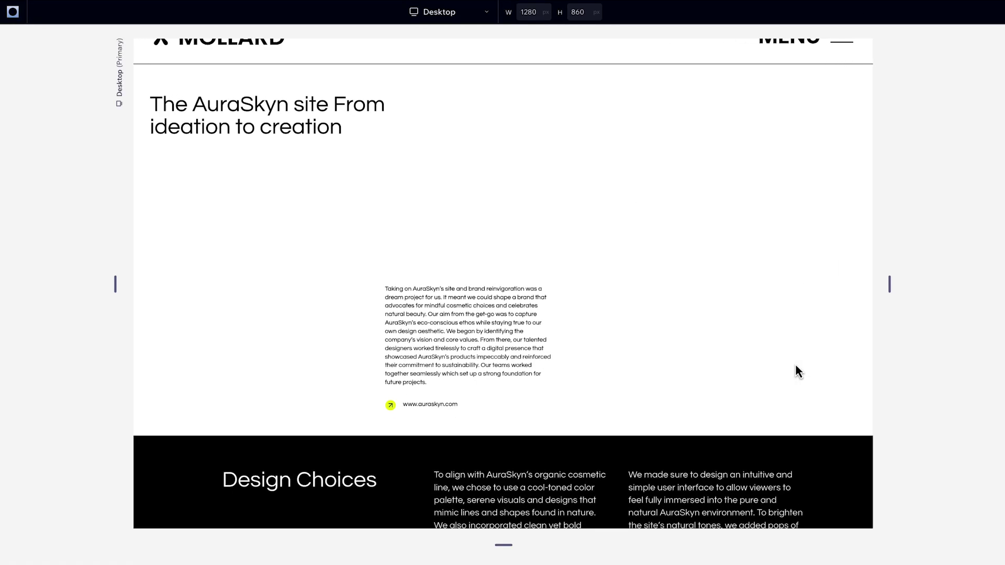
drag(888, 283, 908, 270)
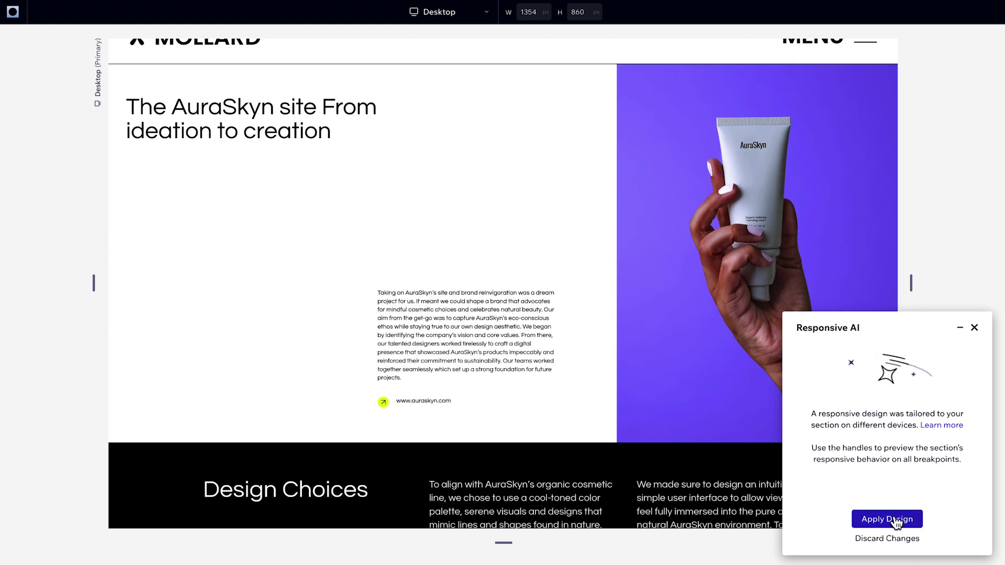
click(888, 519)
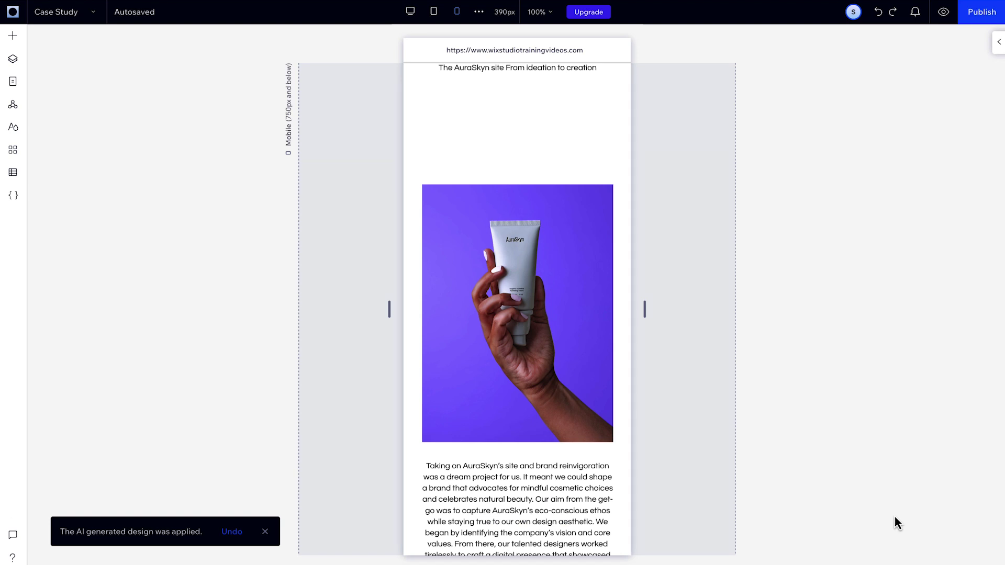
Step: Inspect the hero's stacked paragraph and link on desktop, then in the mobile view
click(411, 17)
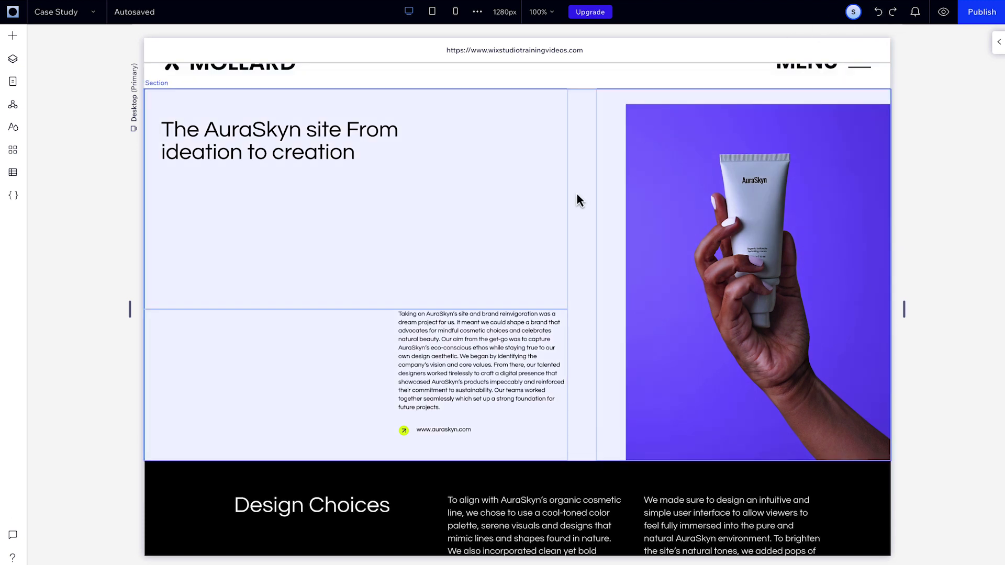
click(577, 194)
click(524, 423)
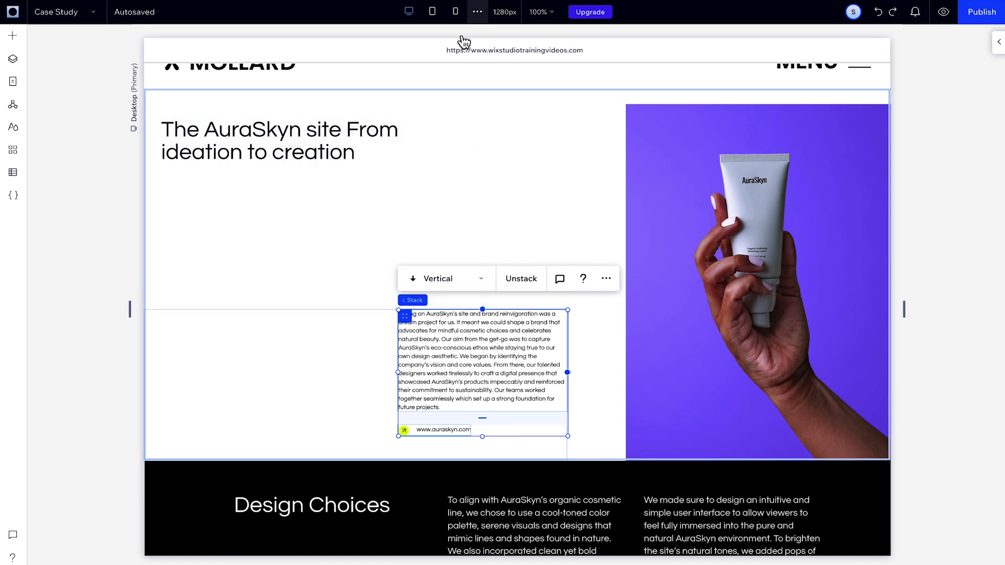
click(455, 12)
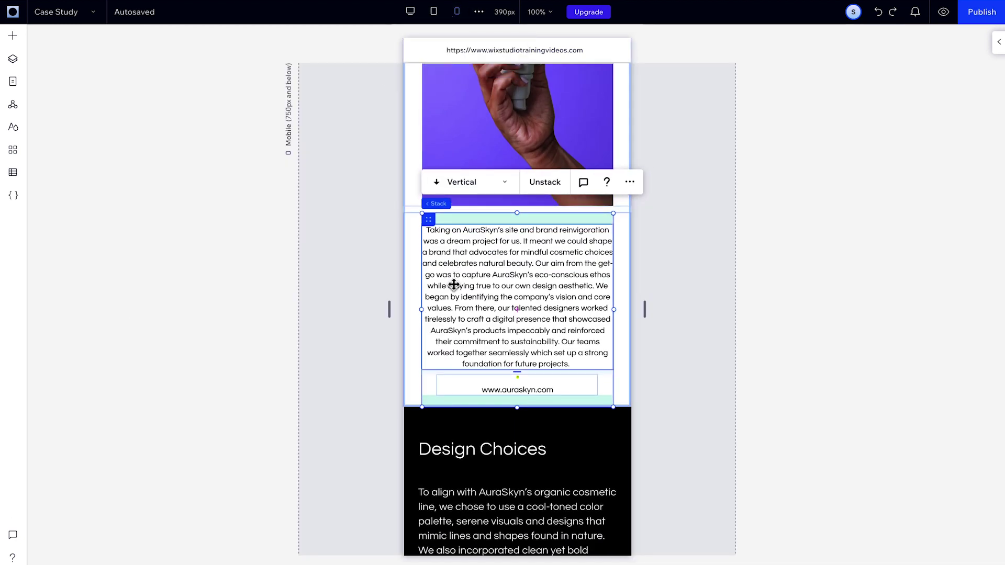
click(416, 283)
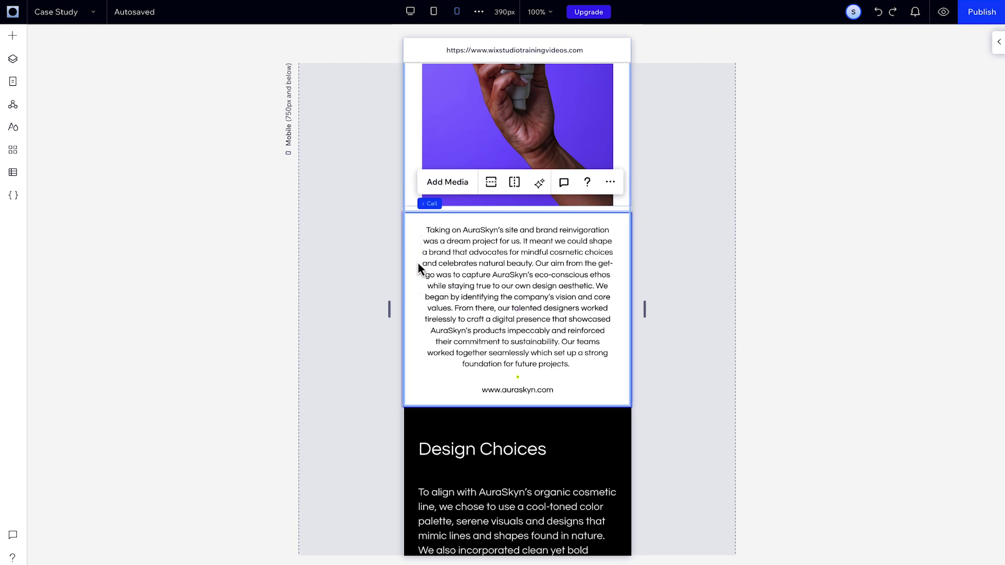
click(432, 247)
scroll(418, 326, up, 4)
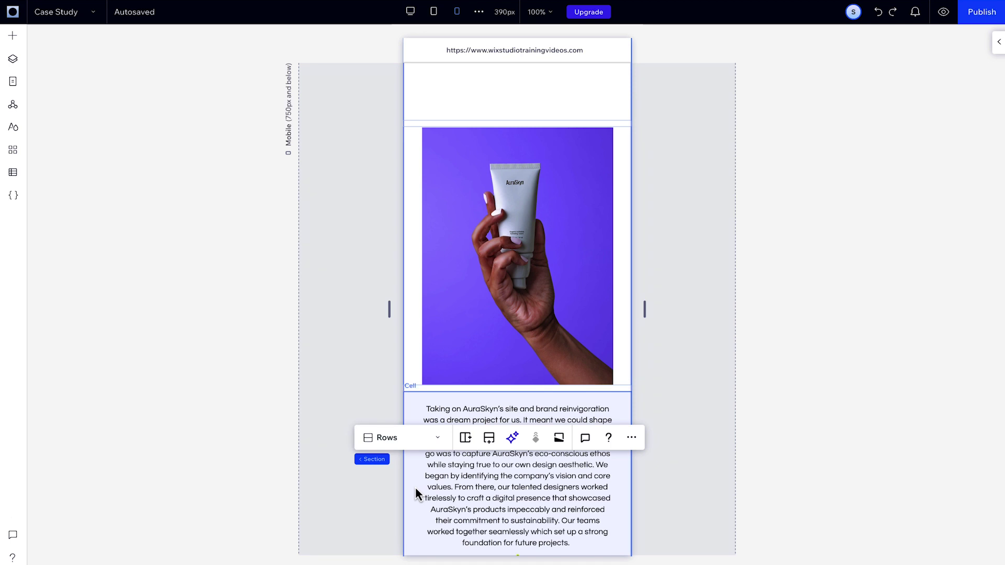
Step: Back on desktop, select the hero product image, then switch to mobile again
click(410, 11)
click(697, 150)
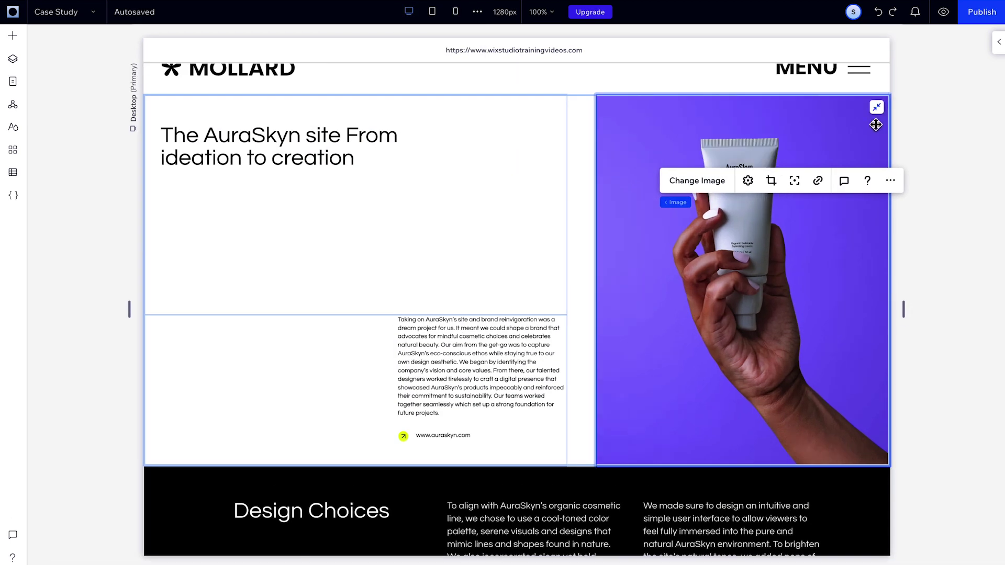
click(455, 11)
Step: Enlarge the mobile hero heading to 40 px and lay the link icon beside the auraskyn URL
click(550, 100)
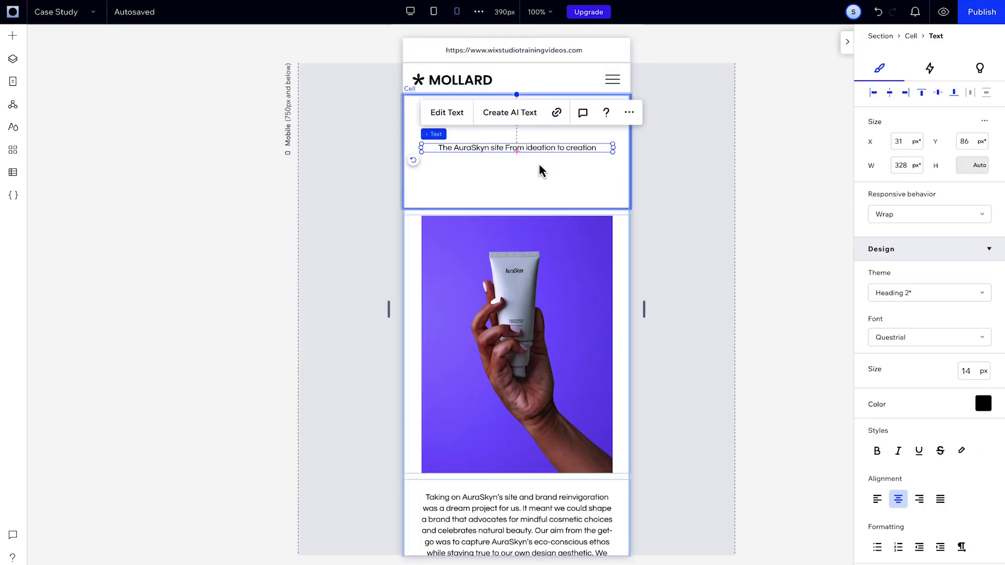
click(549, 157)
click(578, 133)
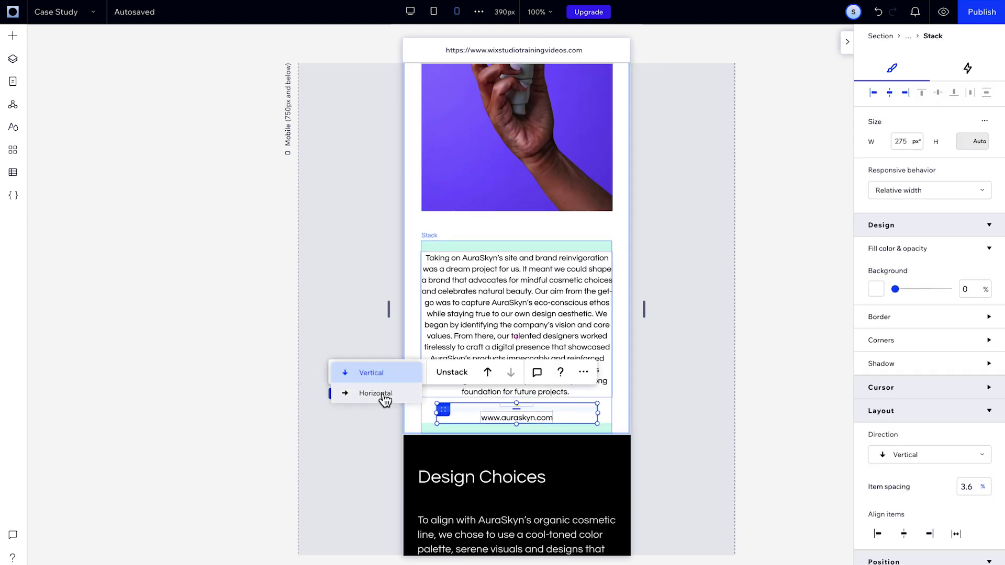
click(384, 399)
Step: Check the link icon, URL stack and parent text stack, then scroll through the mobile page
click(475, 408)
click(661, 345)
click(478, 410)
click(470, 398)
click(428, 231)
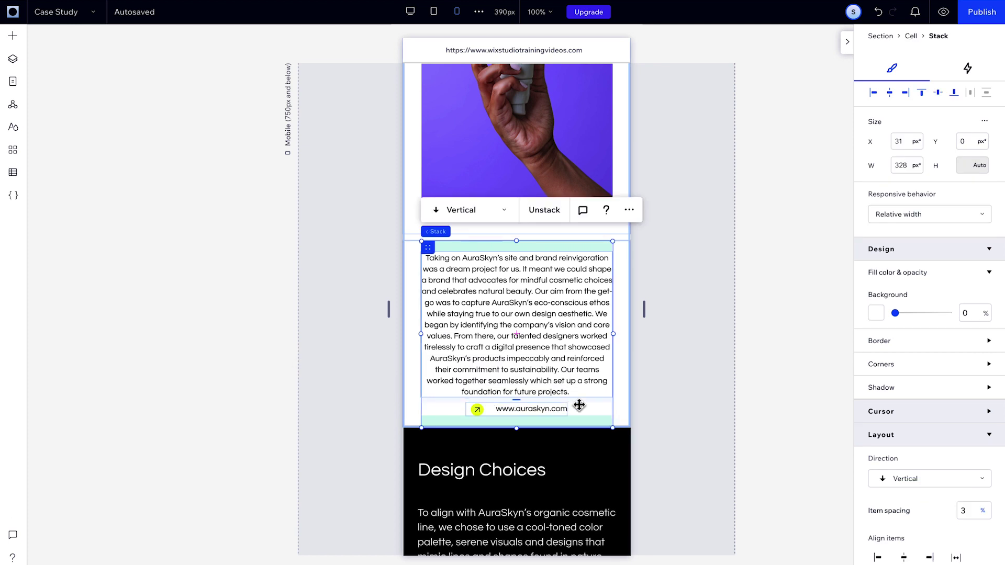
scroll(930, 262, down, 3)
click(661, 312)
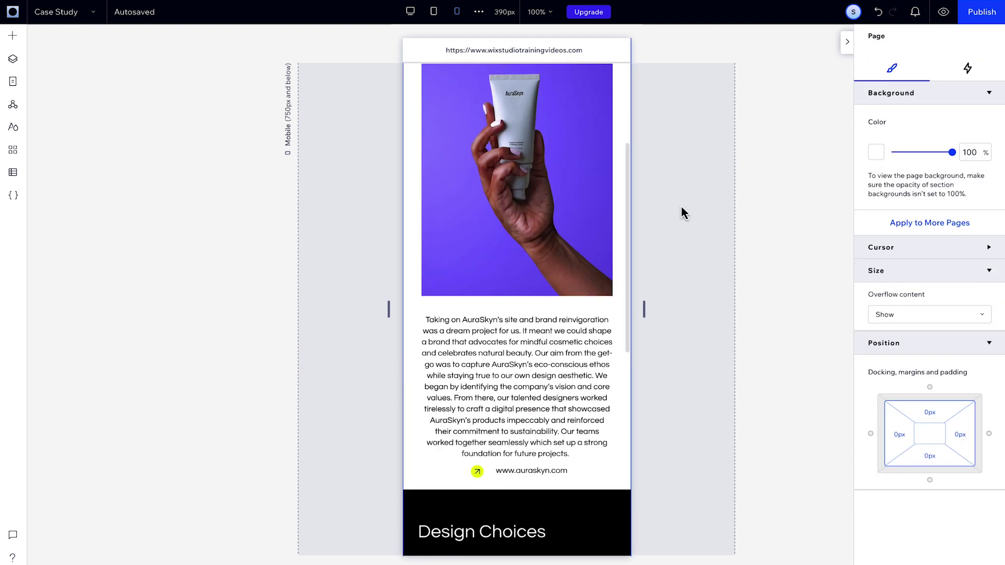
scroll(680, 209, up, 4)
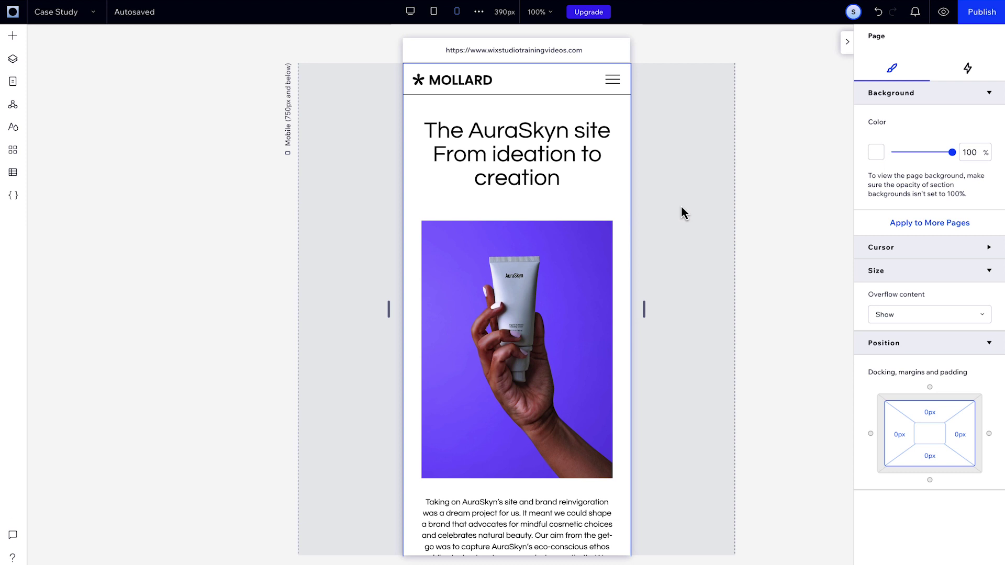
scroll(682, 208, down, 10)
scroll(687, 216, down, 2)
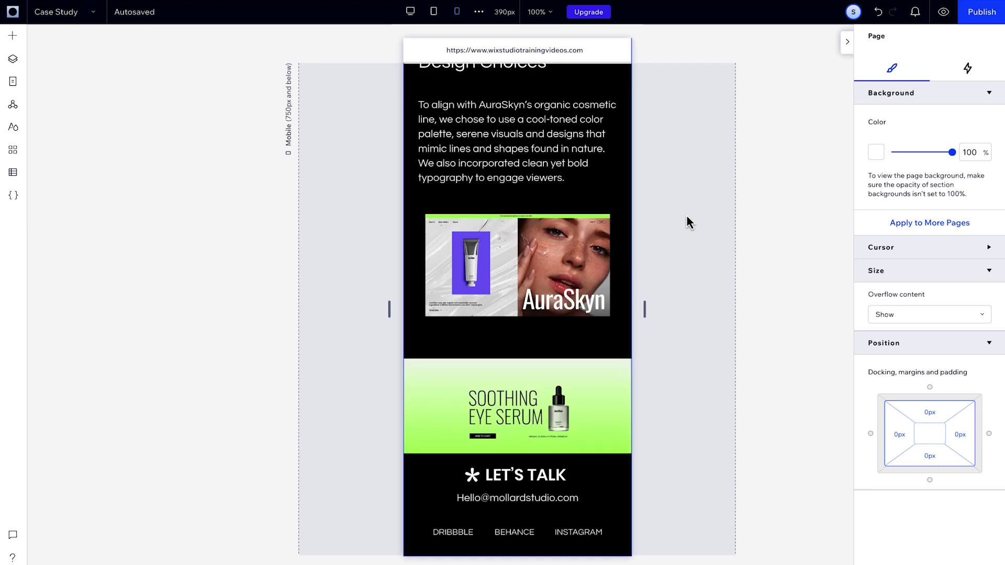
Step: Generate a Responsive AI layout for the Soothing Eye Serum banner, preview it narrower, and apply it
click(596, 394)
click(577, 337)
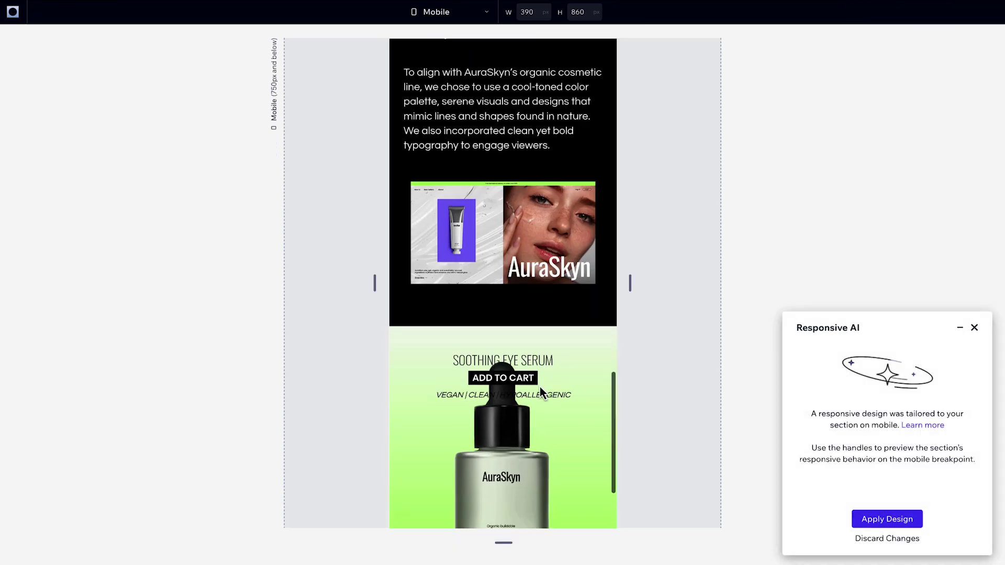
scroll(539, 388, down, 3)
drag(630, 283, 601, 310)
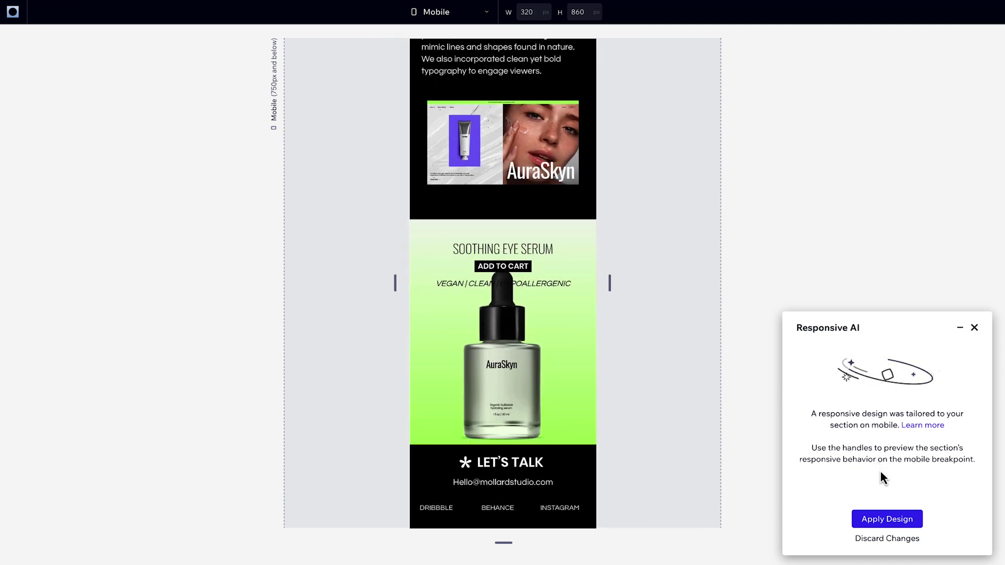
click(889, 519)
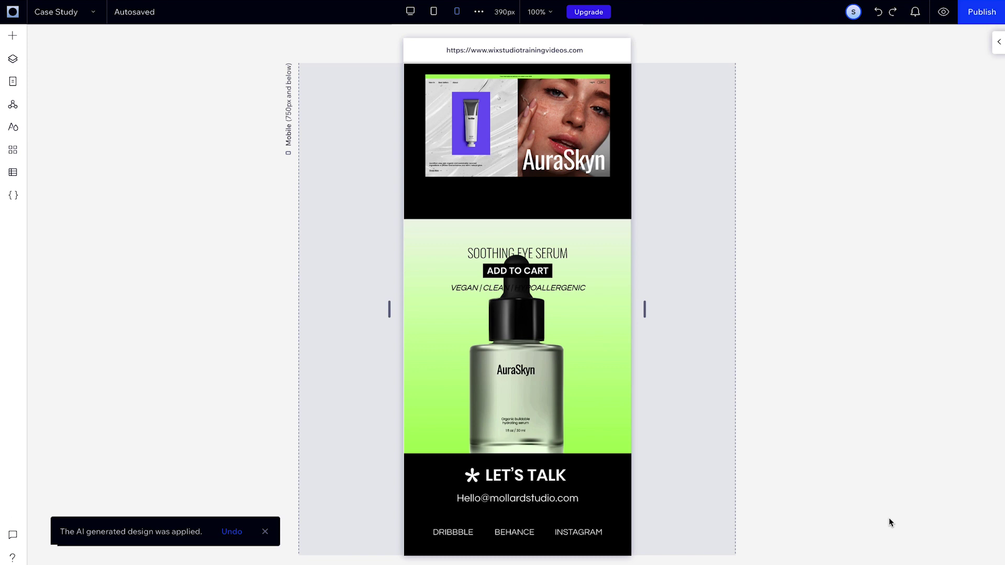
Step: On mobile, move the serum title to the top and the VEGAN | CLEAN | HYPOALLERGENIC line below the bottle
click(580, 454)
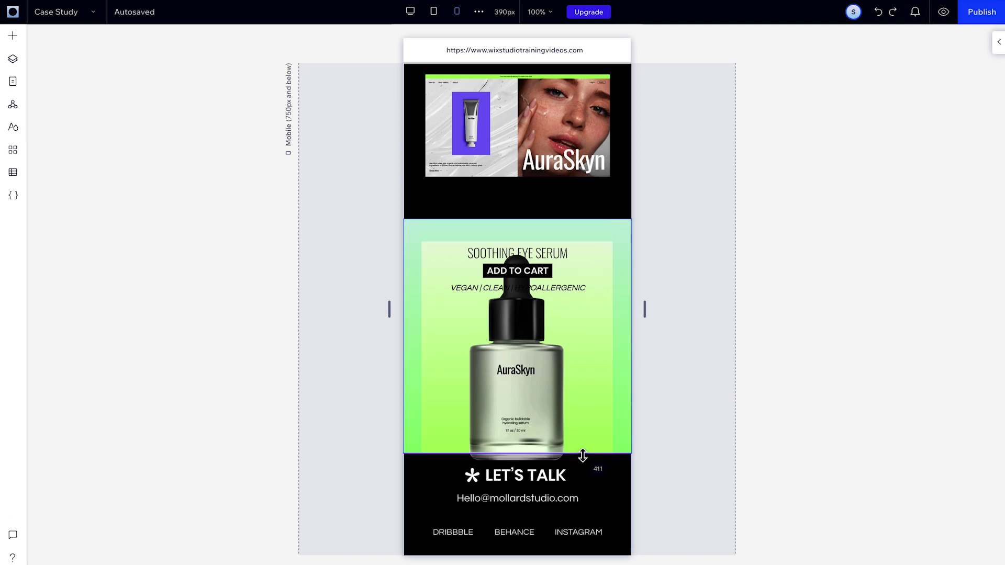
click(588, 303)
drag(583, 295, 583, 249)
click(572, 325)
drag(572, 326, 586, 504)
click(575, 249)
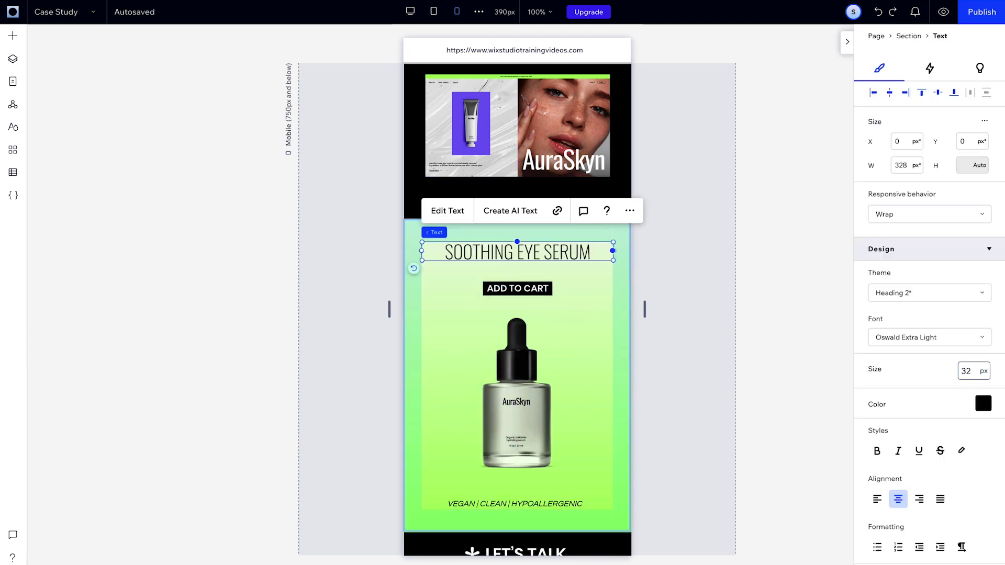
click(517, 285)
key(Escape)
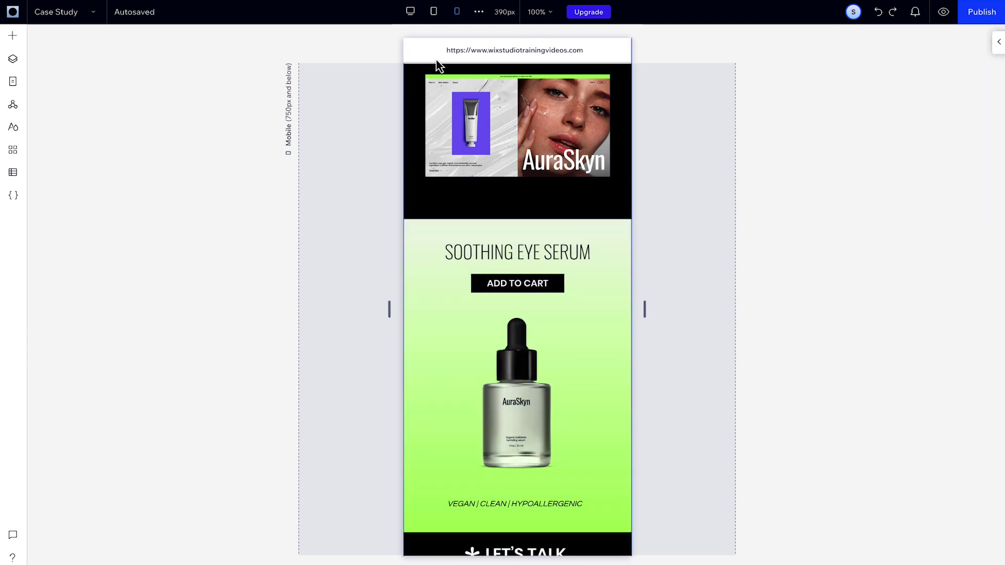
Step: Regenerate the serum section's Responsive AI design and apply it
click(414, 11)
click(455, 12)
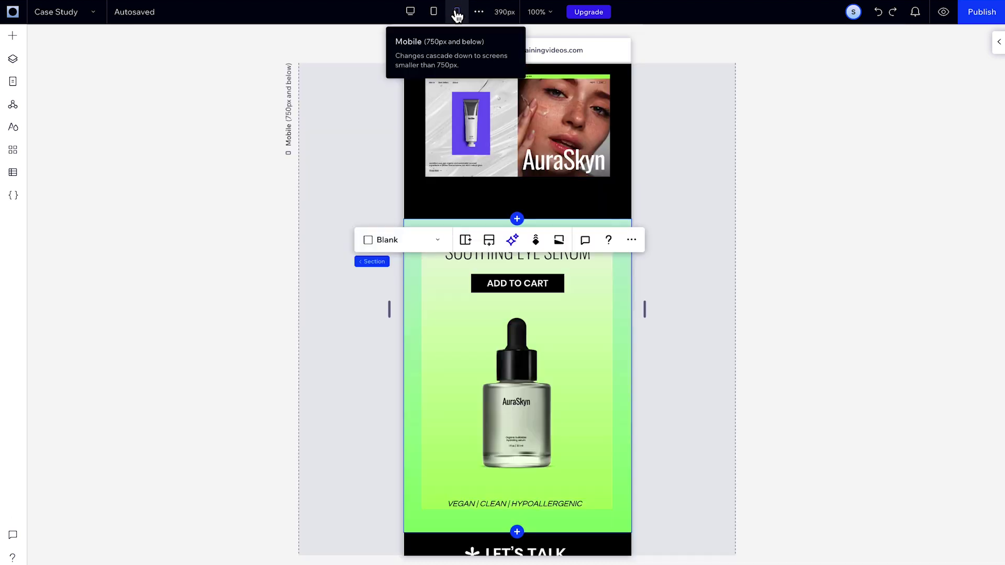
click(513, 256)
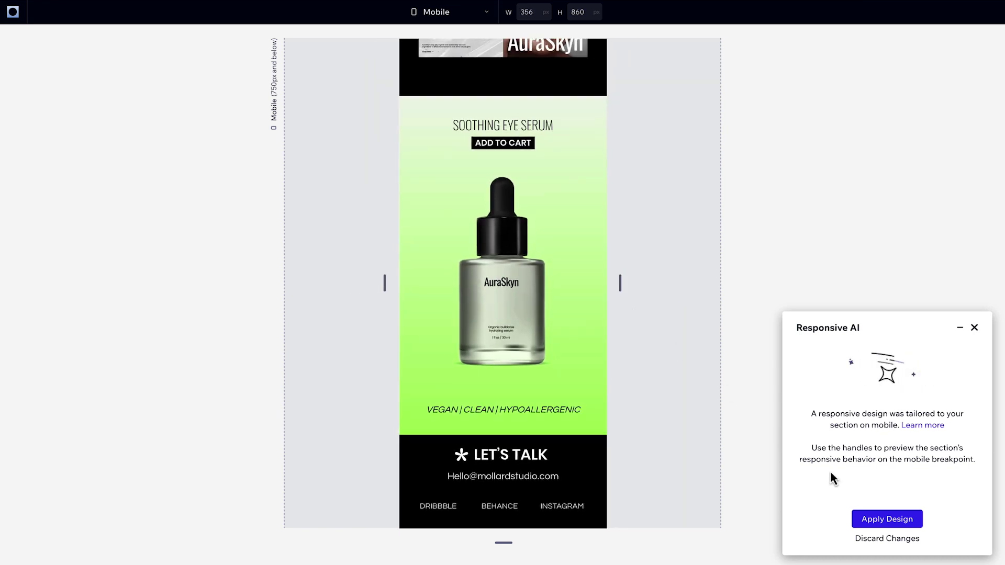
click(889, 520)
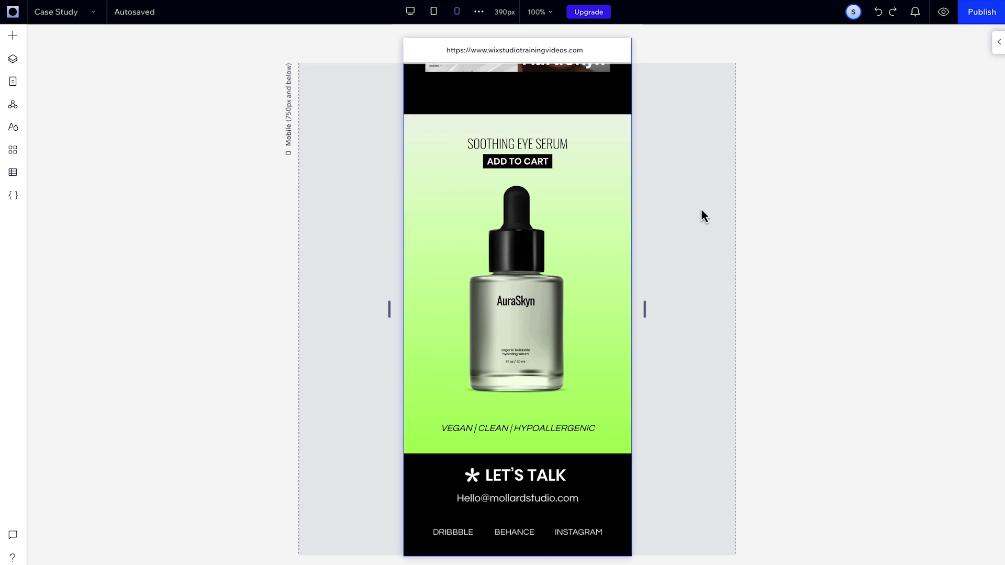
Step: Fill the ADD TO CART button with the dark navy theme colour and check it on mobile
click(410, 11)
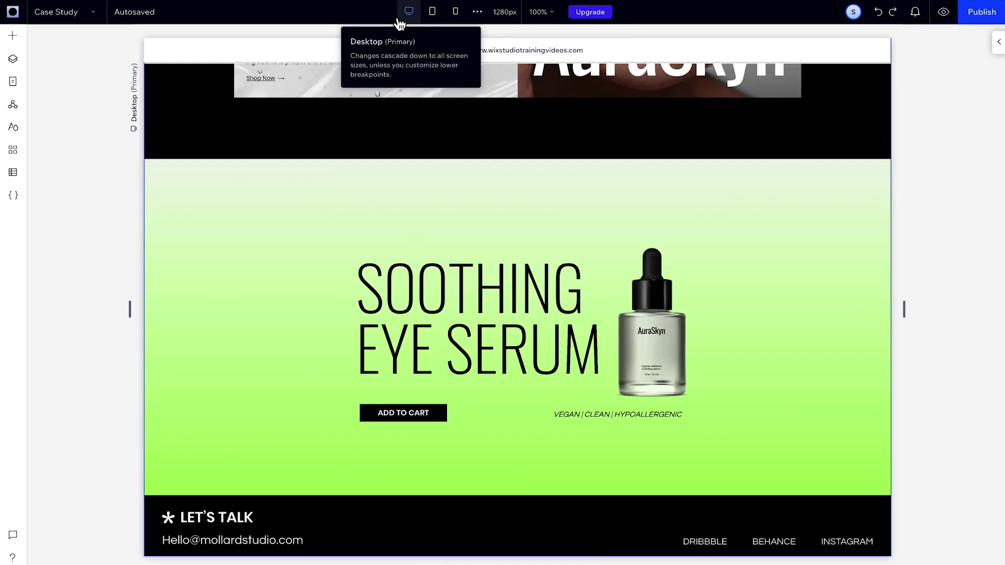
click(417, 421)
click(999, 42)
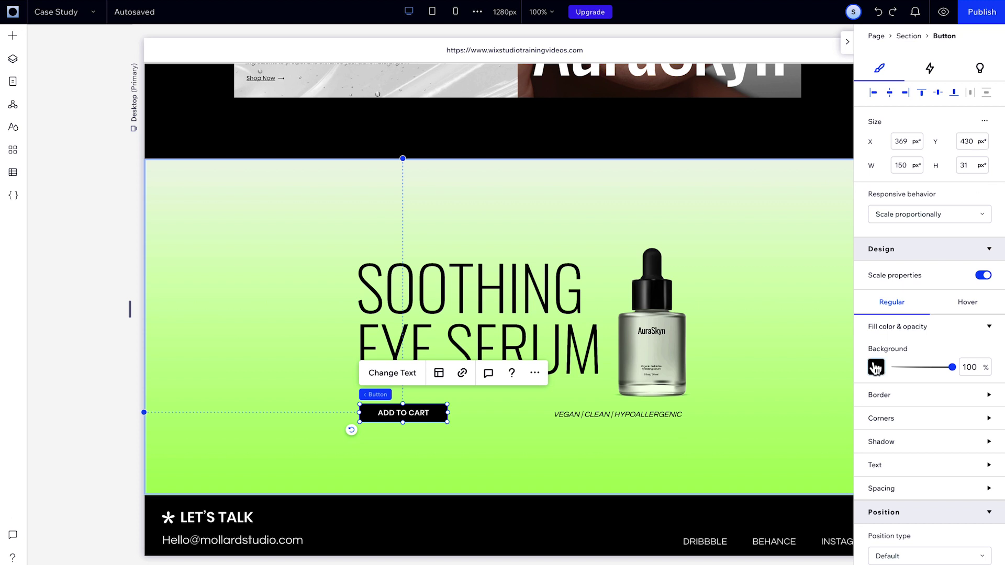
click(874, 364)
click(982, 408)
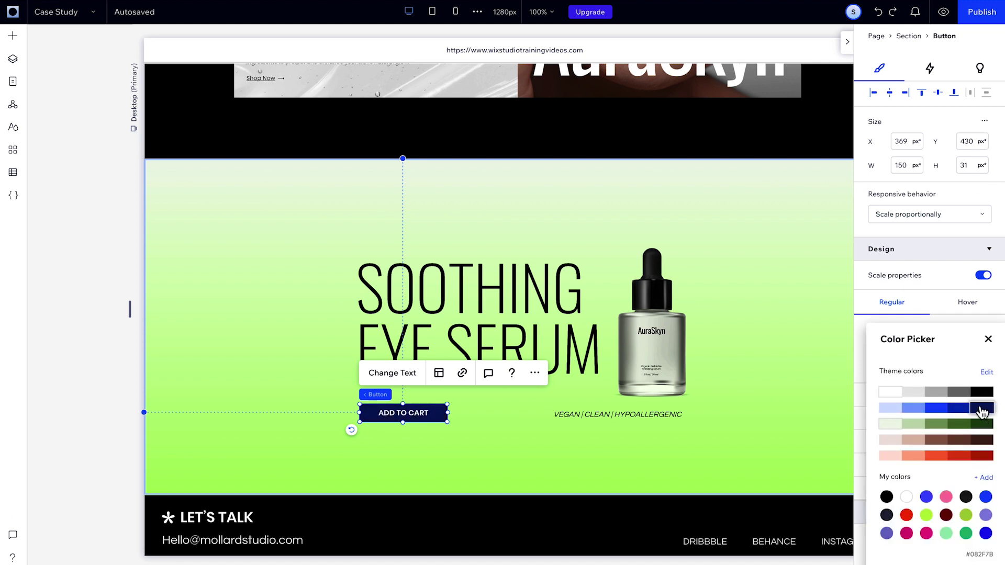
click(988, 339)
click(847, 42)
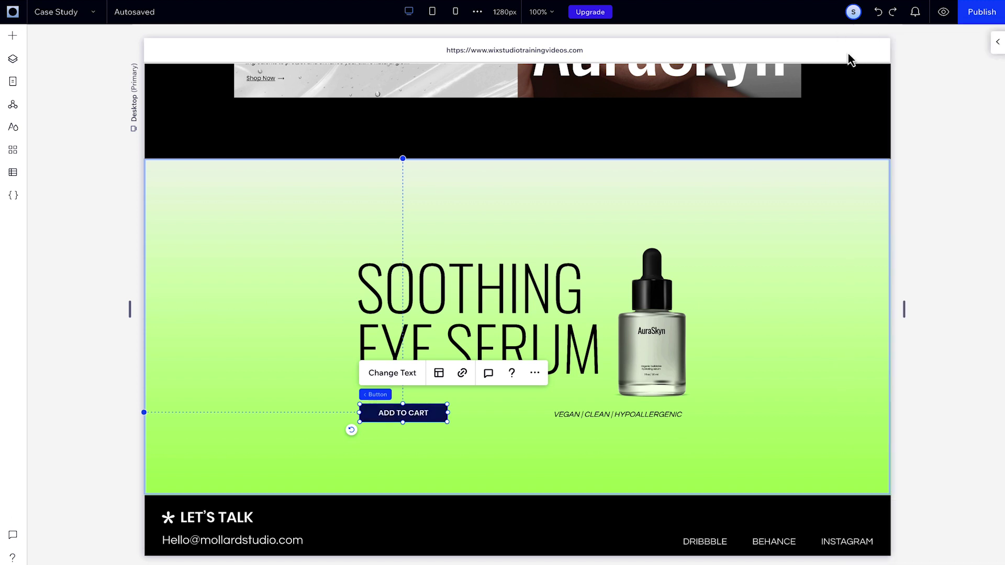
click(452, 11)
click(664, 154)
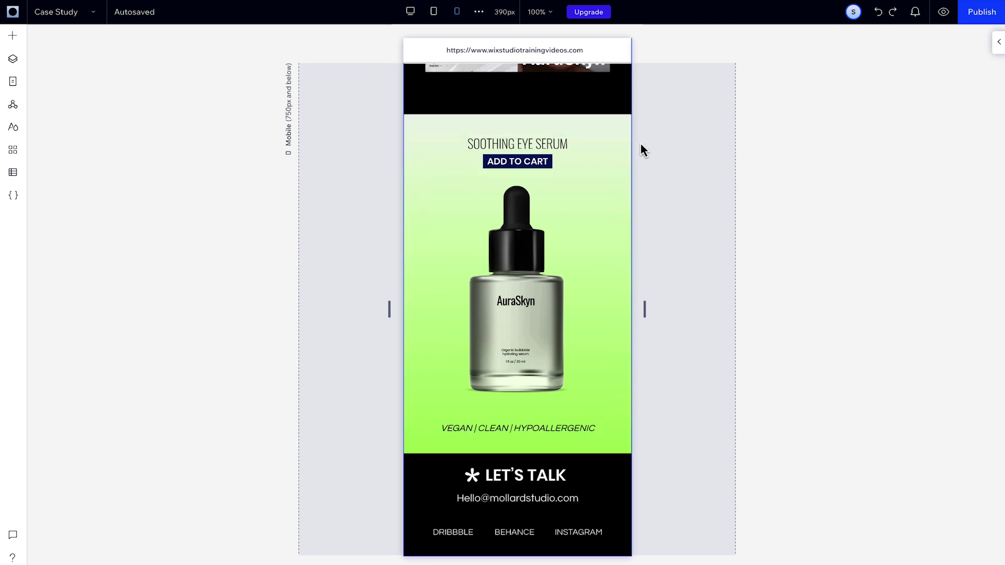
Step: On desktop, move ADD TO CART above the SOOTHING EYE SERUM headline and check mobile
click(411, 11)
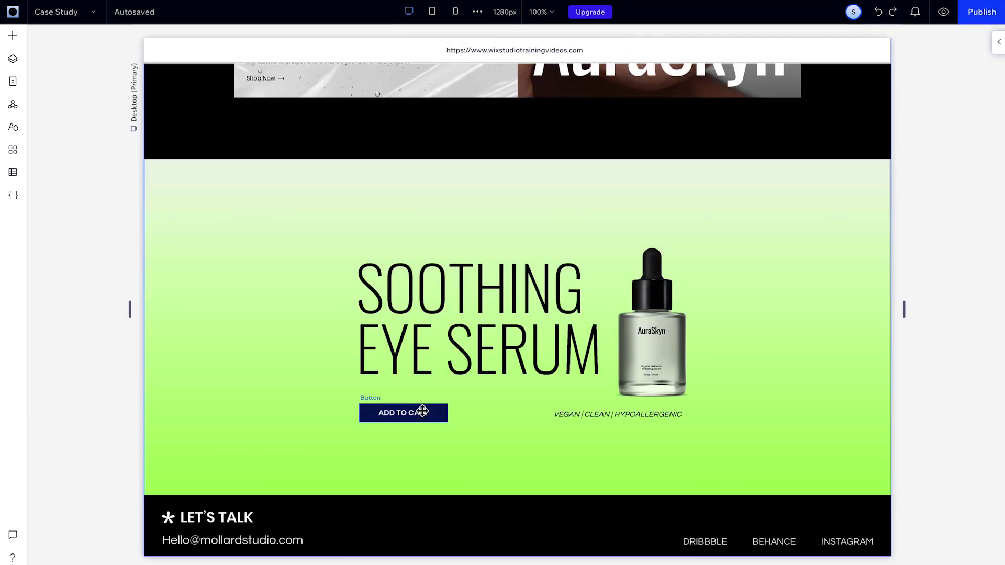
click(422, 410)
drag(420, 412, 422, 227)
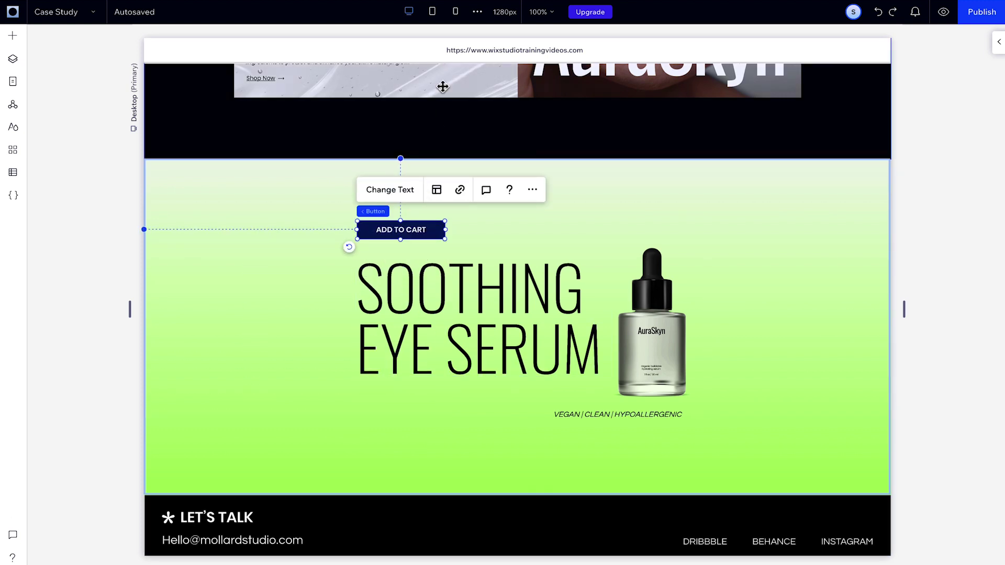
click(456, 12)
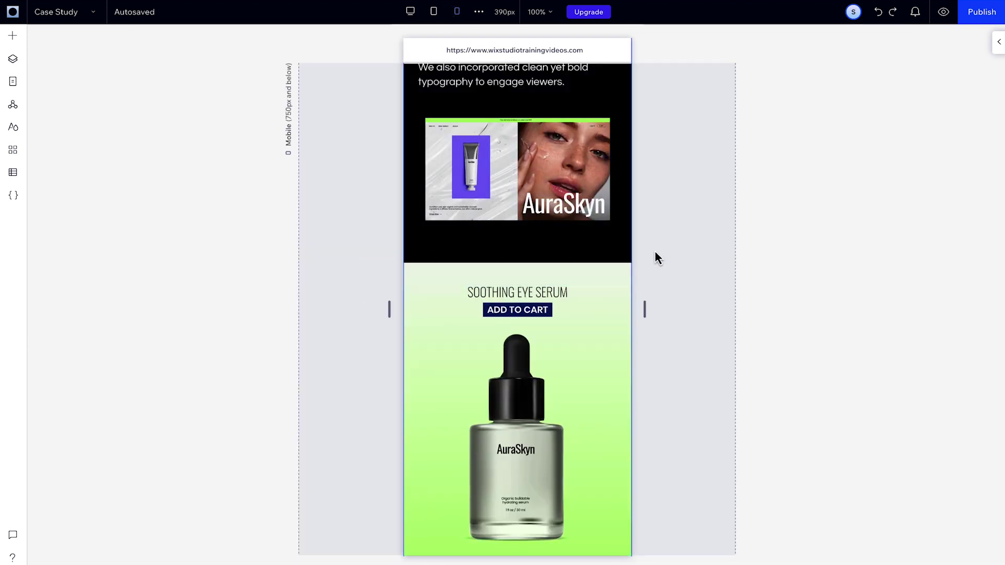
Step: Scroll down the mobile page and select the green serum section
scroll(655, 250, down, 3)
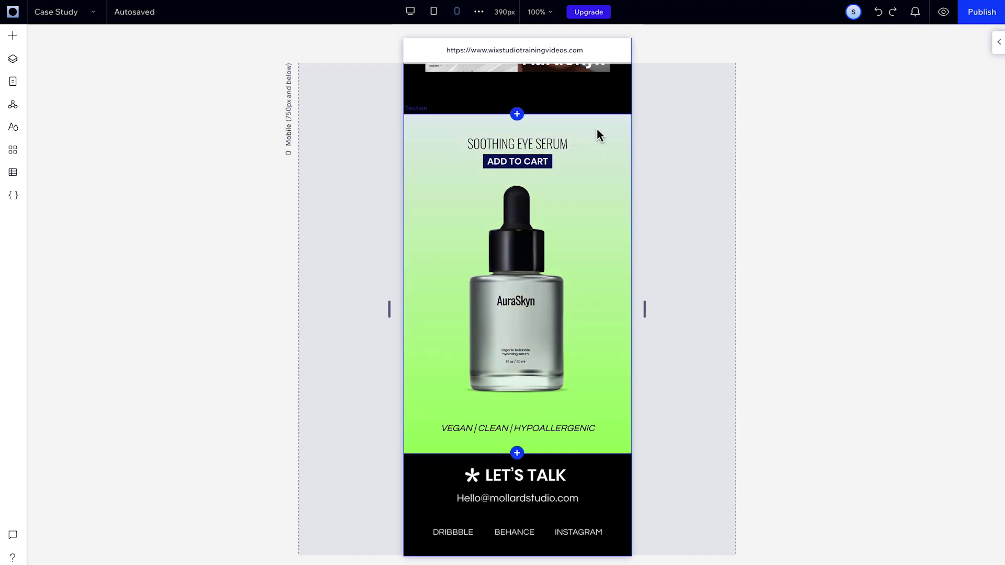
click(598, 130)
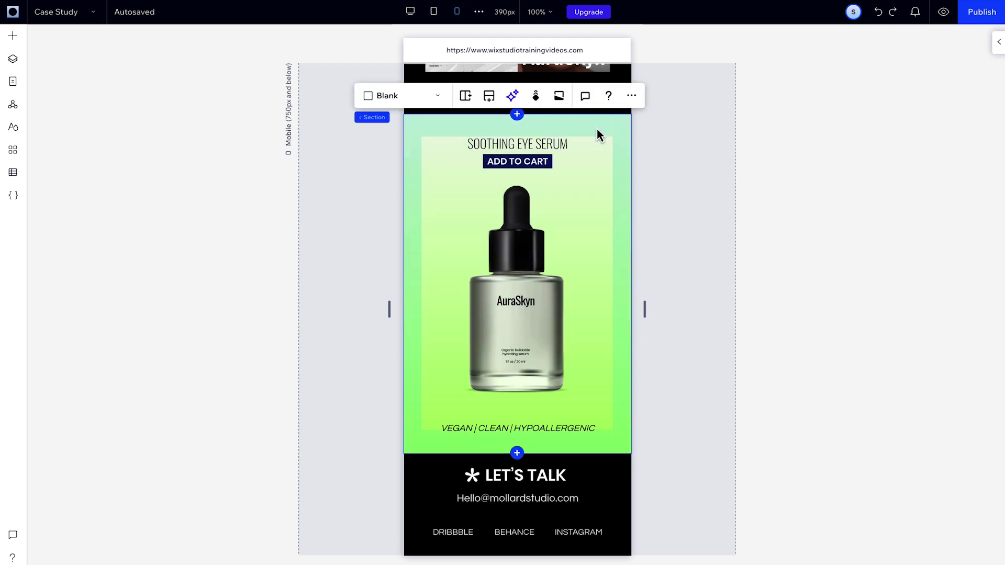